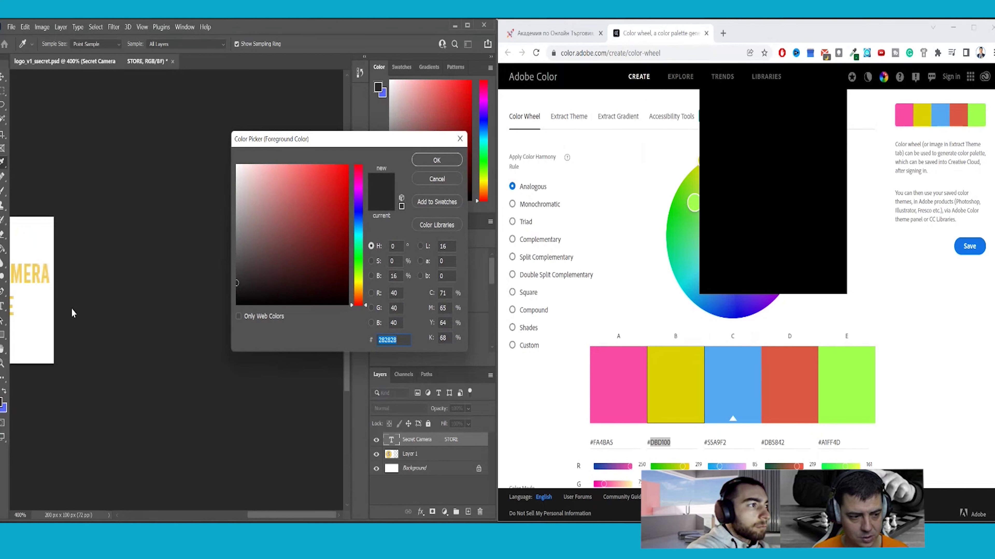
# - Sample the pink swatch A of the Adobe Color palette as Photoshop's foreground color
pyautogui.moveTo(43, 325); pyautogui.dragTo(651, 355)
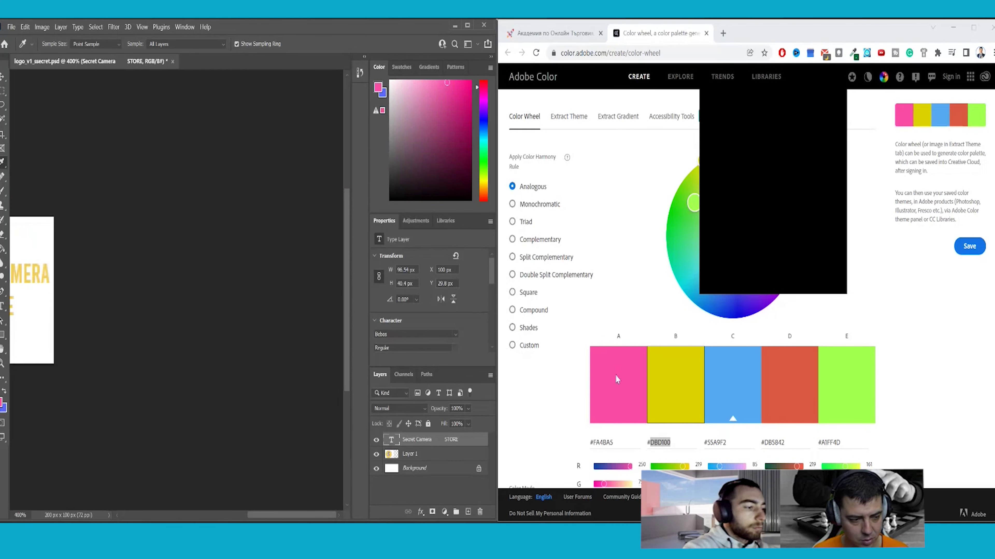
# - Switch to the browser and open freepik.com in a new tab in the enlarged window
pyautogui.doubleClick(748, 39)
pyautogui.click(435, 29)
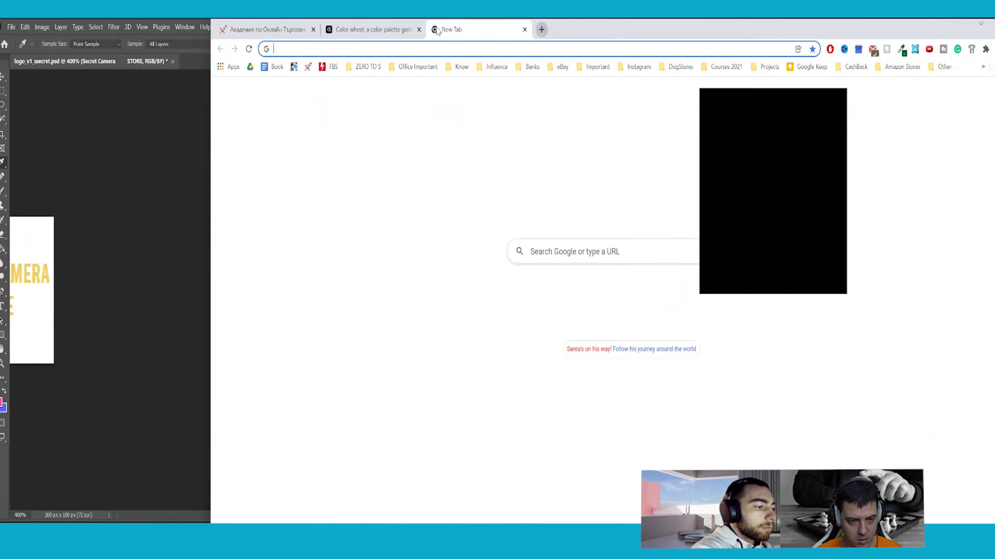
pyautogui.write('freepik.com')
pyautogui.press('Return')
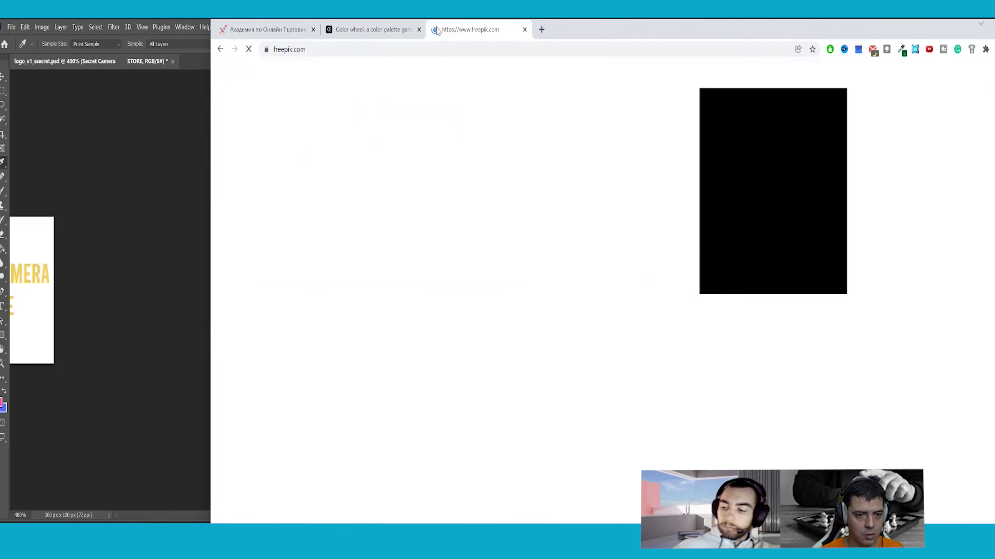
pyautogui.doubleClick(651, 34)
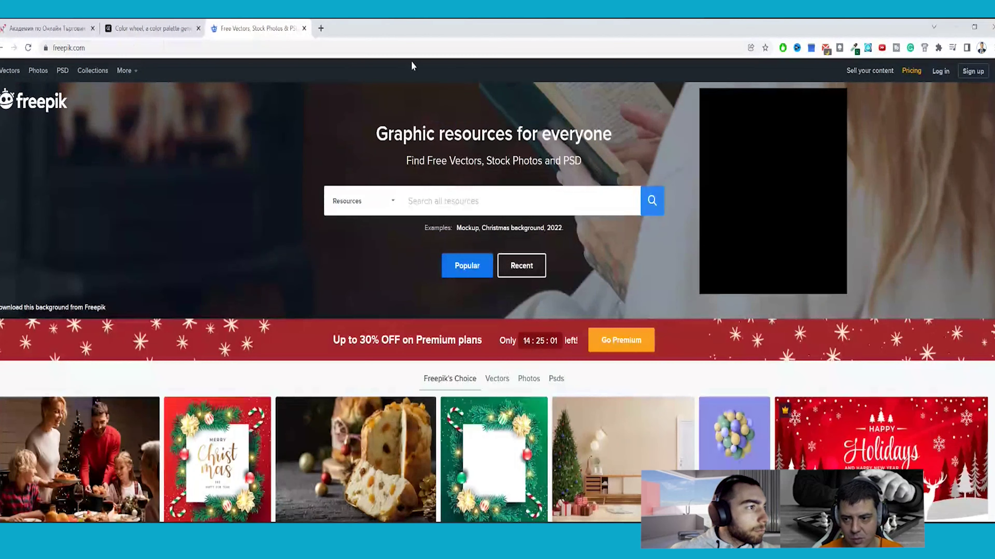
# - Load the Facebook website in the current tab
pyautogui.click(333, 51)
pyautogui.write('facebook')
pyautogui.press('Return')
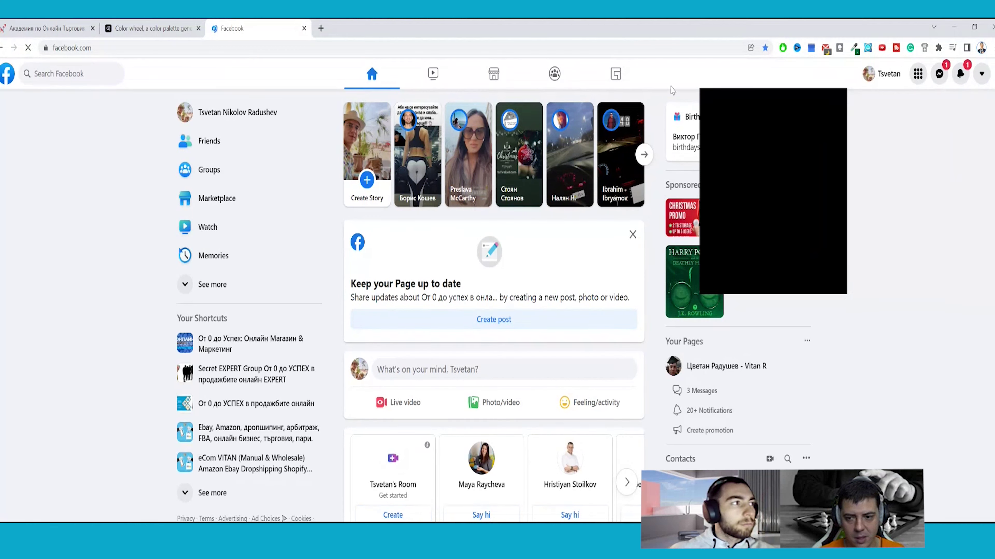
# - Search Google for "apple store"
pyautogui.click(161, 47)
pyautogui.write('apple')
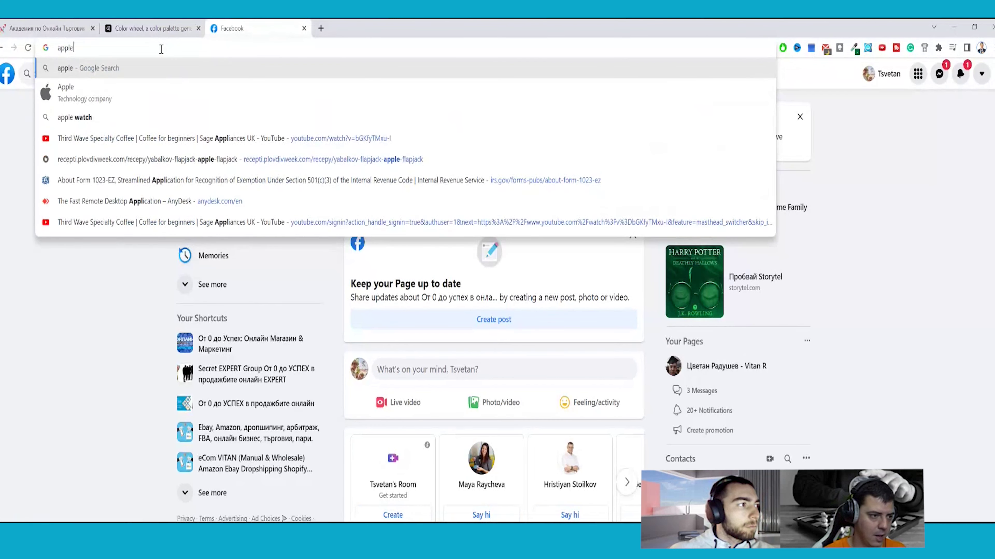
pyautogui.write(' store')
pyautogui.press('Return')
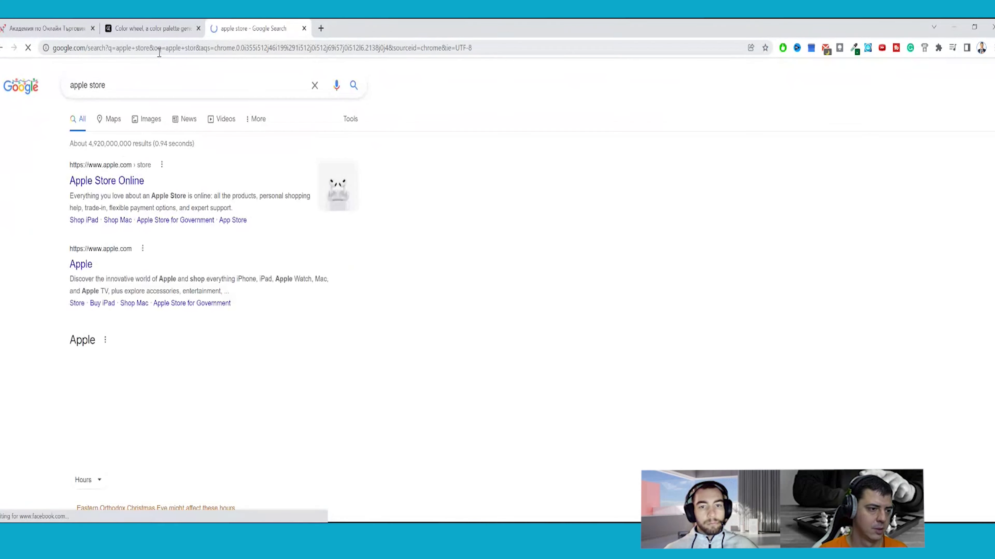
# - Search Google for "microsoft store" and open the Microsoft website from the results
pyautogui.click(315, 85)
pyautogui.write('microsoft store')
pyautogui.press('Return')
pyautogui.click(157, 184)
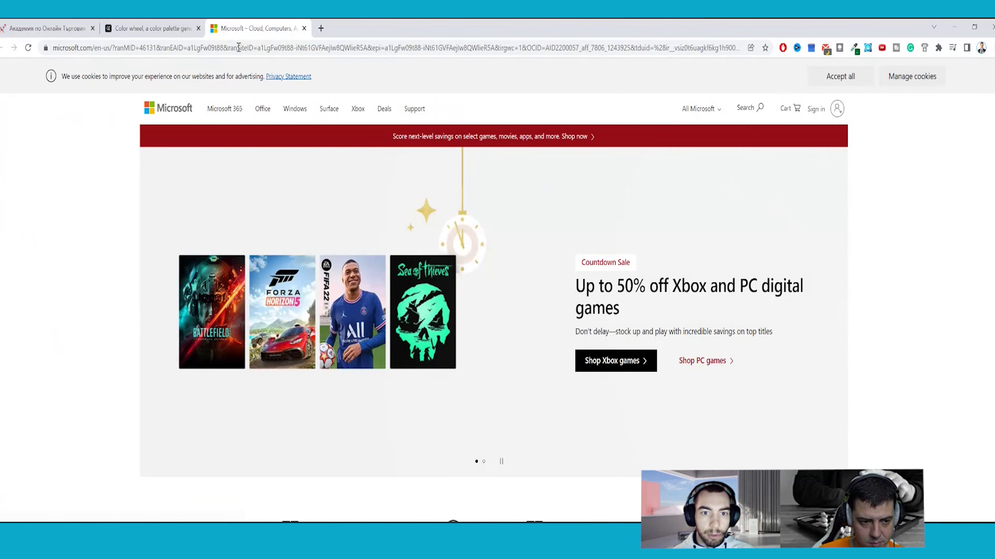
# - Open amazon.com and look through its homepage for the colors it uses
pyautogui.click(224, 48)
pyautogui.write('amazon.com')
pyautogui.press('Return')
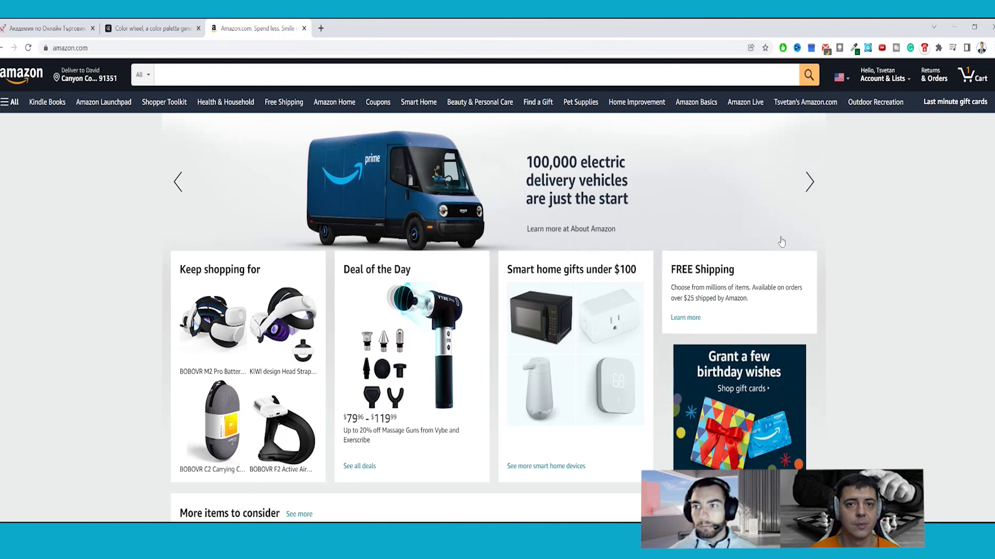
pyautogui.scroll(-15, 274, 173)
pyautogui.scroll(-4, 274, 173)
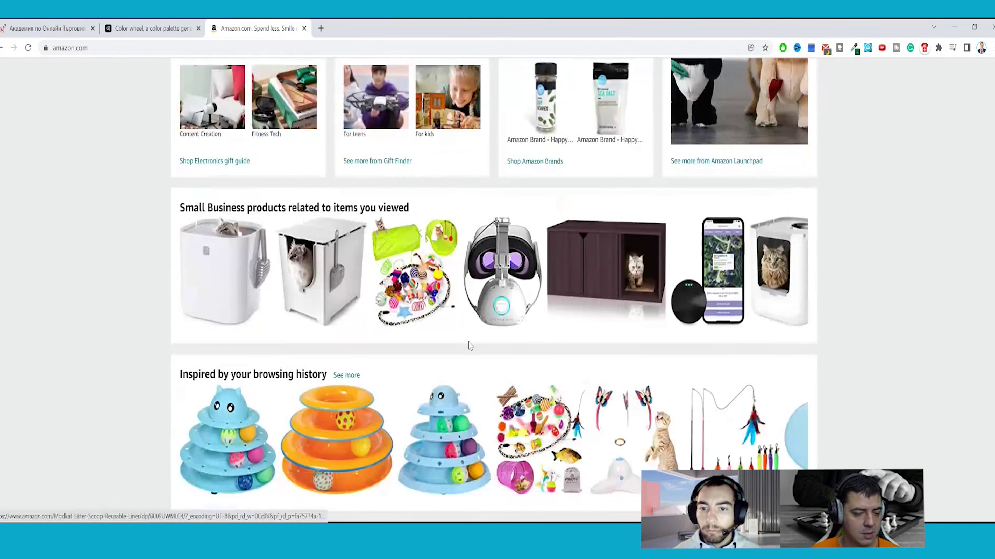
pyautogui.scroll(13, 409, 199)
pyautogui.scroll(4, 409, 199)
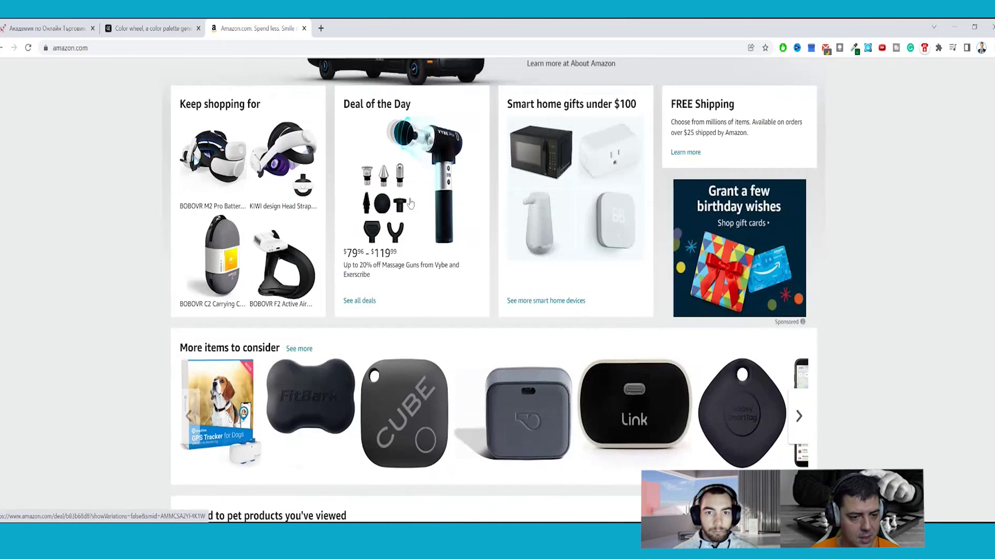
# - Search for "walmart" in a new tab and open the Walmart.com homepage
pyautogui.hotkey('ctrl', 't')
pyautogui.write('walmart')
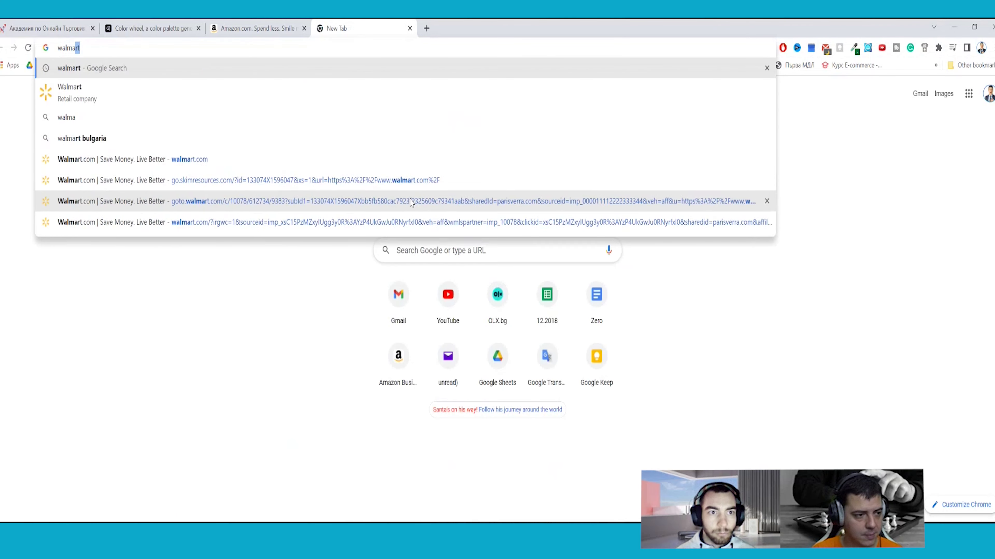
pyautogui.press('Return')
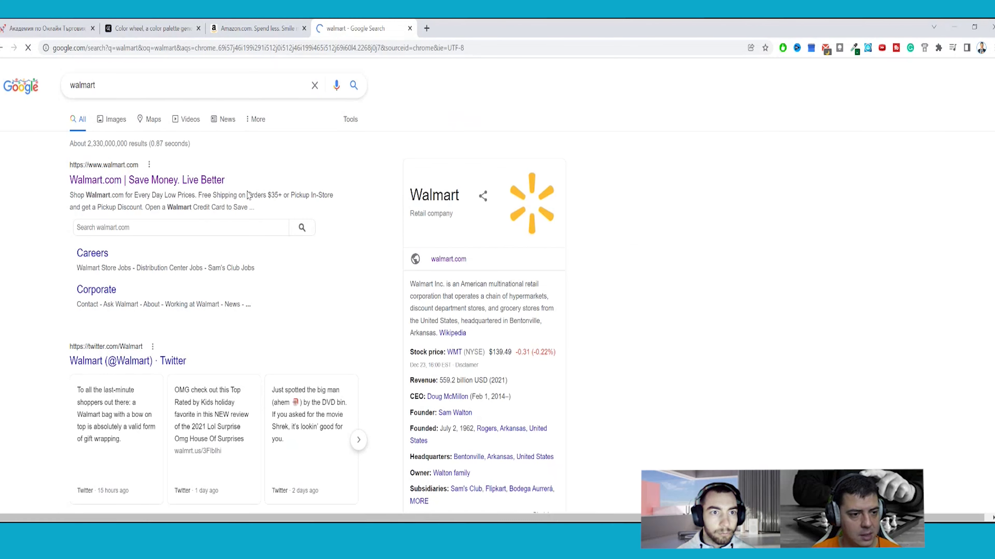
pyautogui.click(157, 181)
pyautogui.middleClick(354, 33)
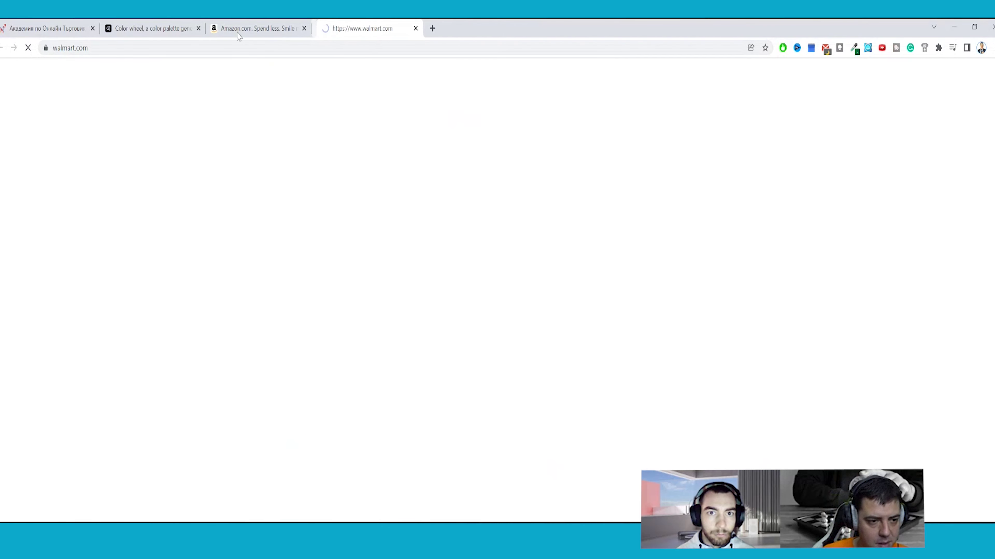
pyautogui.hotkey('ctrl', 'shift', 'Tab')
pyautogui.click(379, 34)
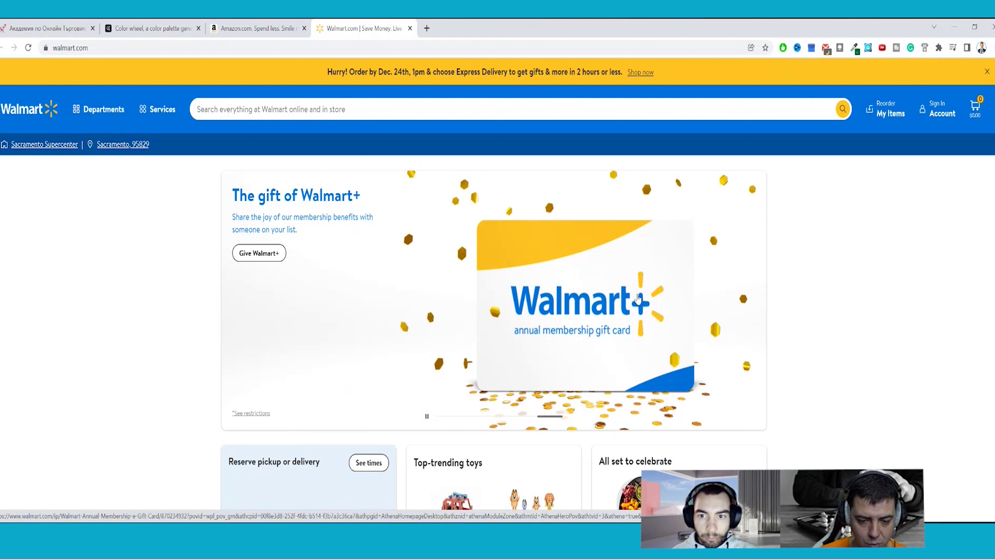
# - Switch to Photoshop, sample the yellow of Walmart's search button as the foreground color and check its hex code
pyautogui.hotkey('alt', 'Tab')
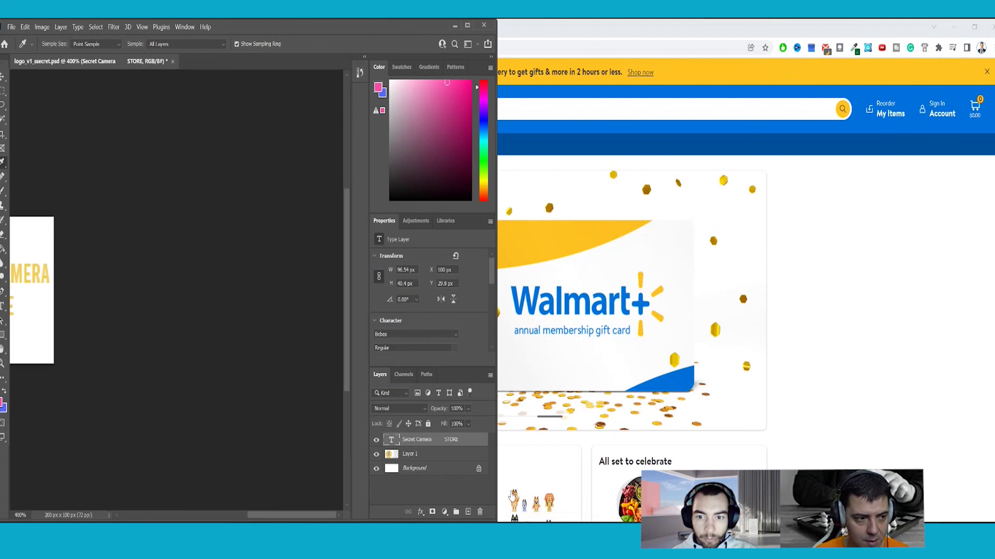
pyautogui.moveTo(45, 275); pyautogui.dragTo(851, 106)
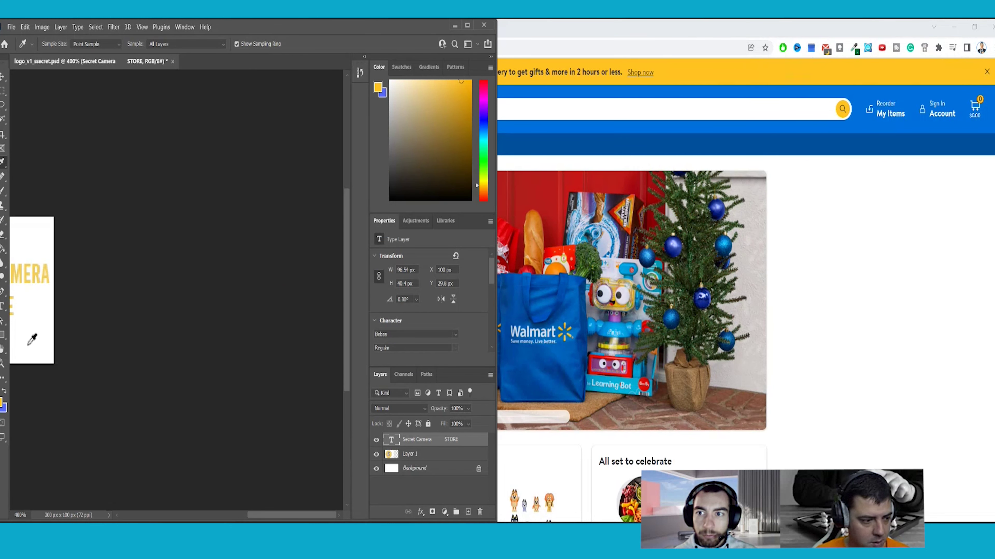
pyautogui.click(2, 403)
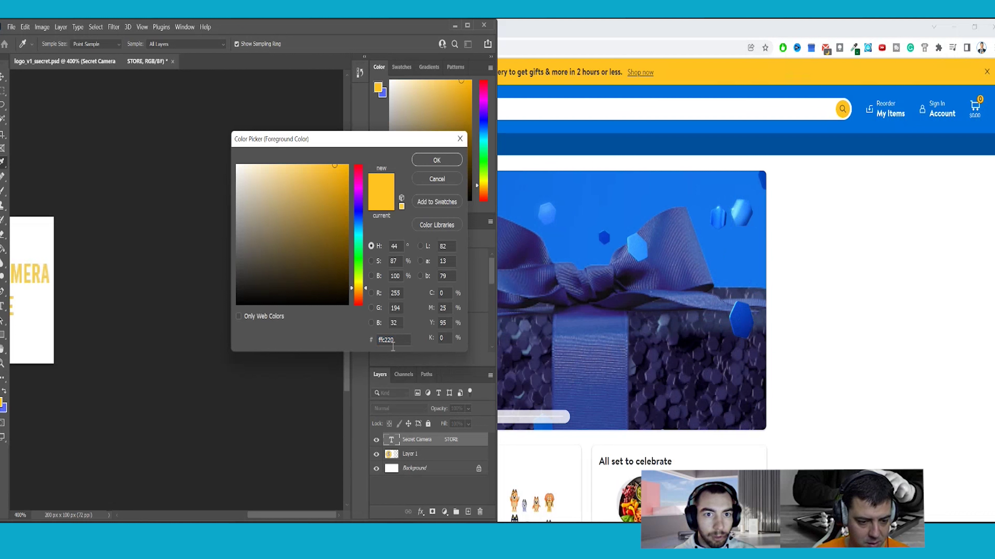
pyautogui.click(457, 138)
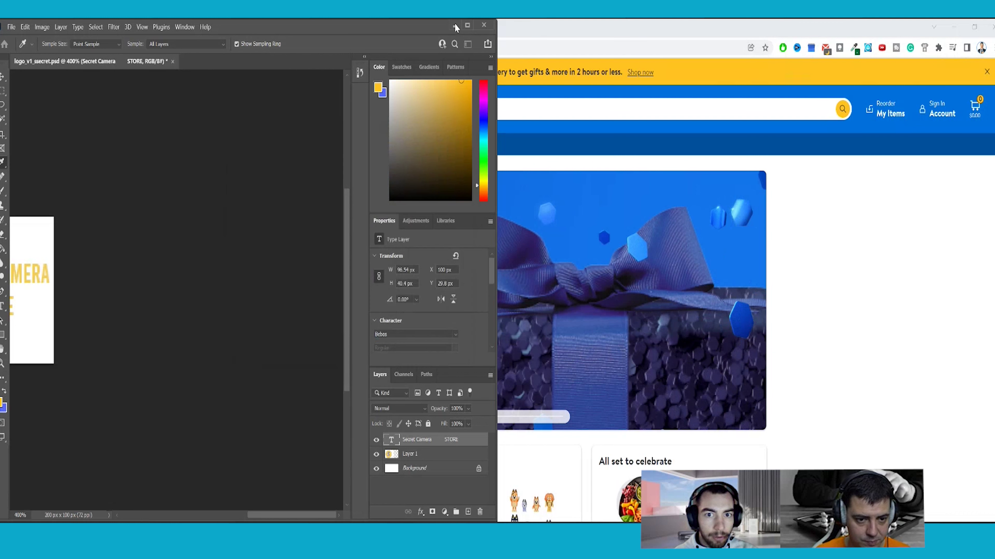
# - Return to the Adobe Color wheel in the browser and set color A to FFC220
pyautogui.click(454, 25)
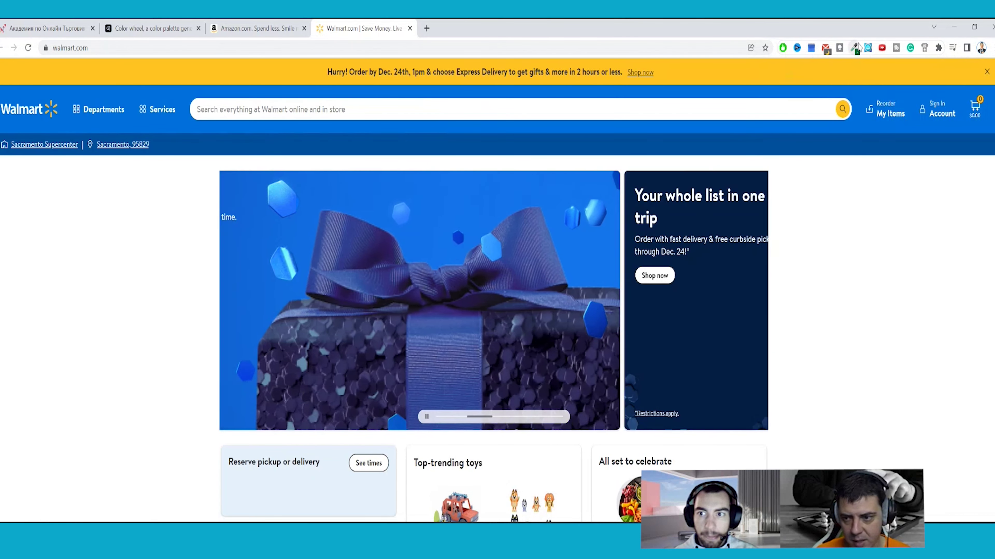
pyautogui.click(254, 32)
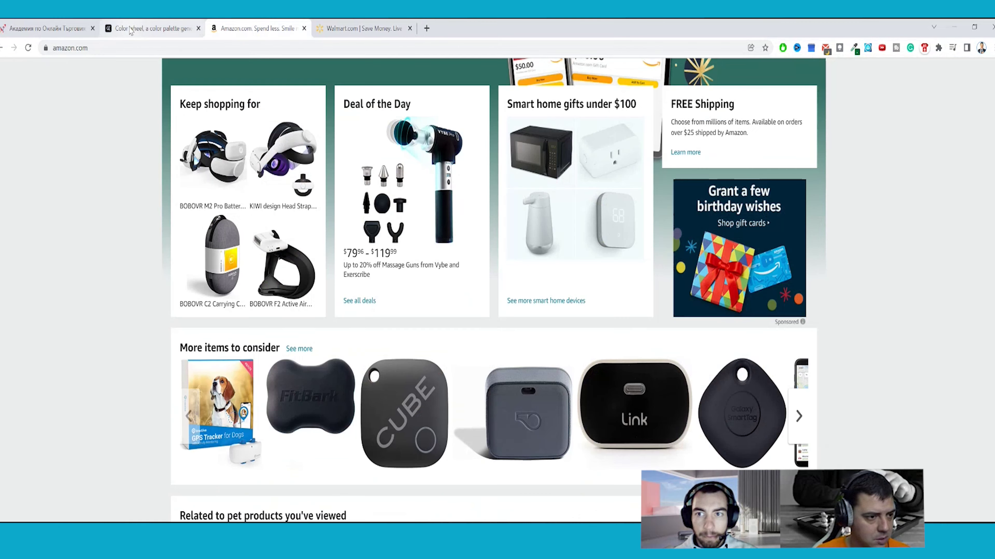
pyautogui.click(132, 30)
pyautogui.click(109, 438)
pyautogui.write('FFC220')
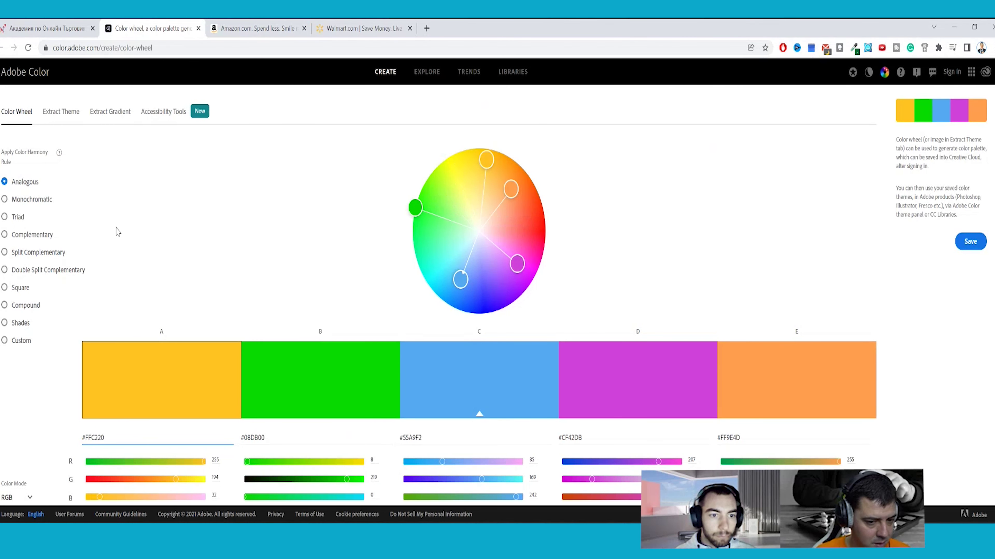
pyautogui.hotkey('alt', 'Tab')
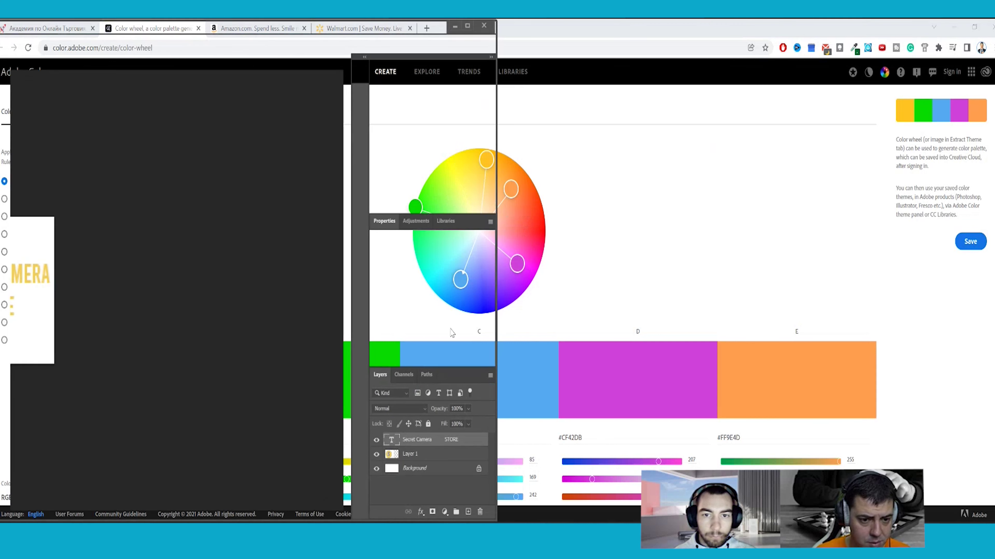
pyautogui.click(456, 25)
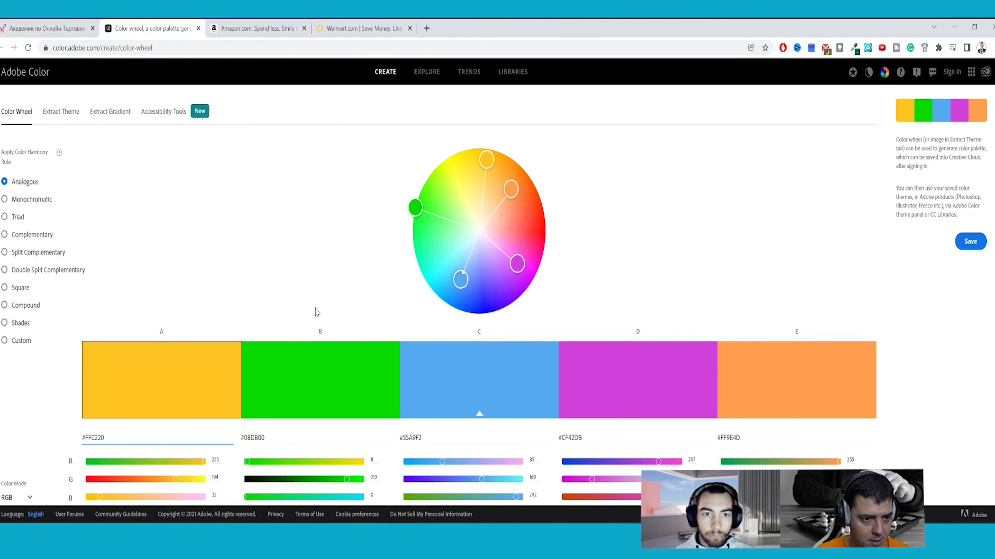
# - Compare Walmart's page colors with the Adobe Color palette, and view the zerotosuccess.bg homepage
pyautogui.click(344, 29)
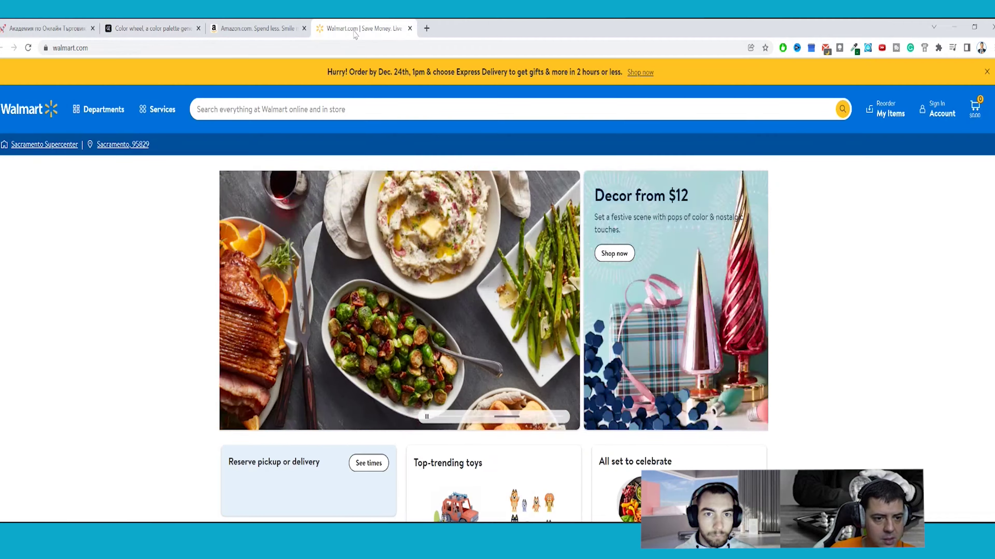
pyautogui.click(888, 110)
pyautogui.click(841, 111)
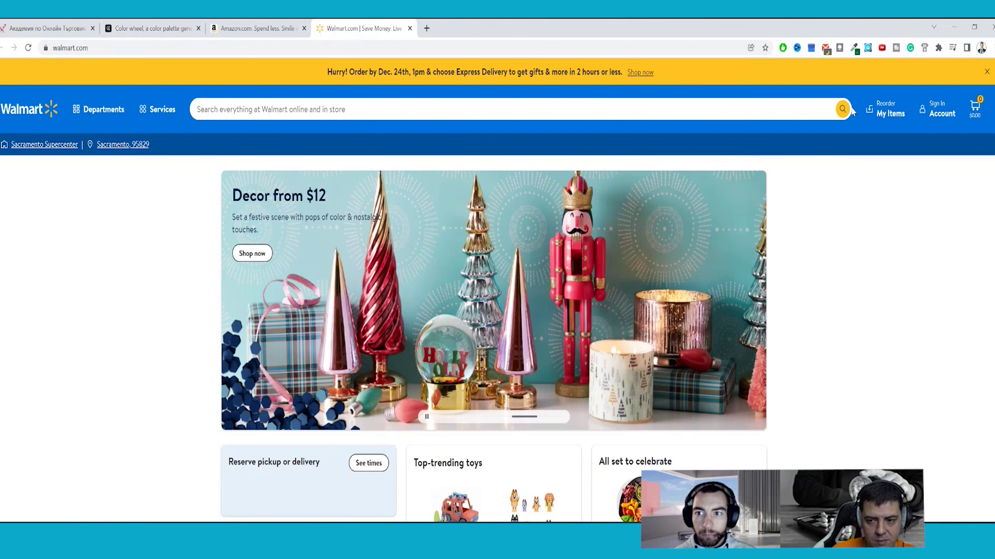
pyautogui.click(164, 29)
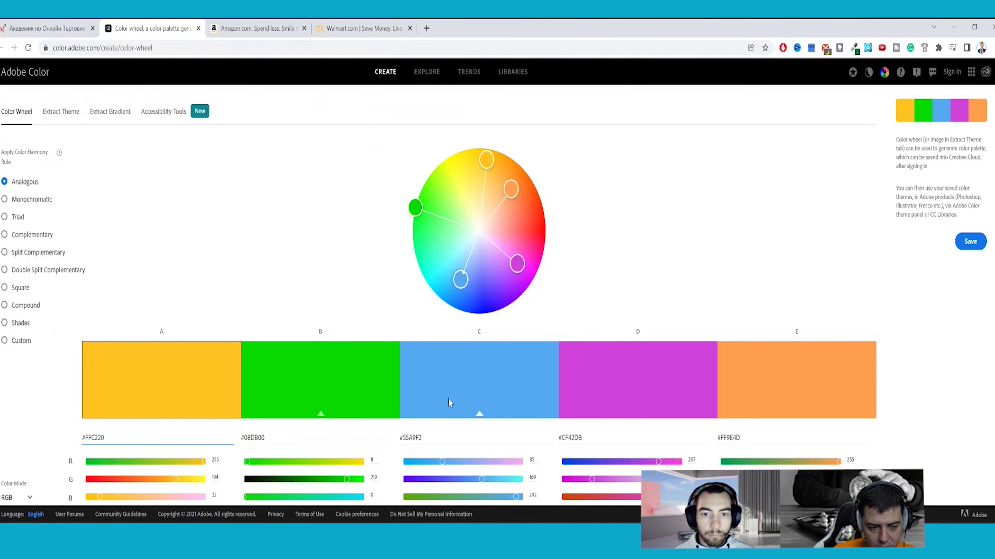
pyautogui.click(342, 31)
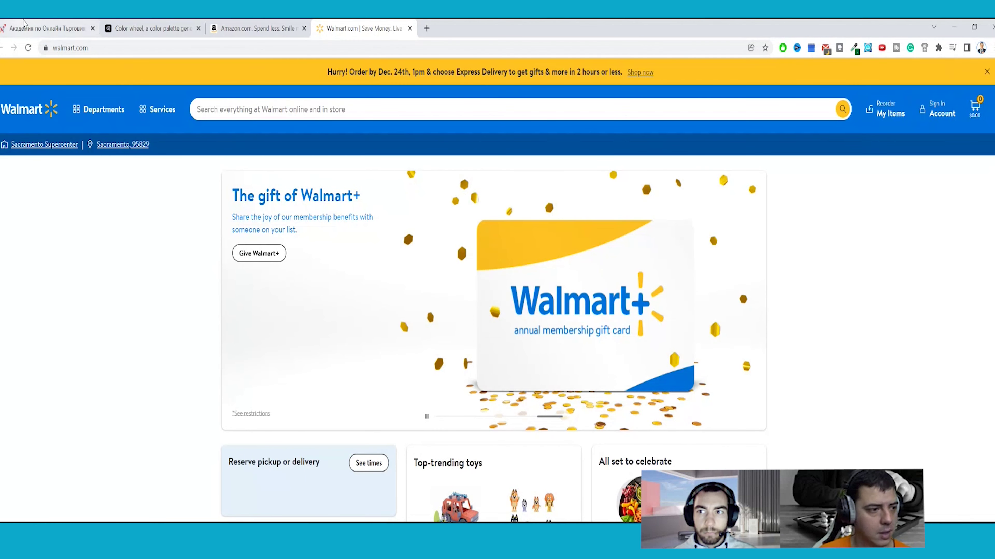
pyautogui.click(25, 29)
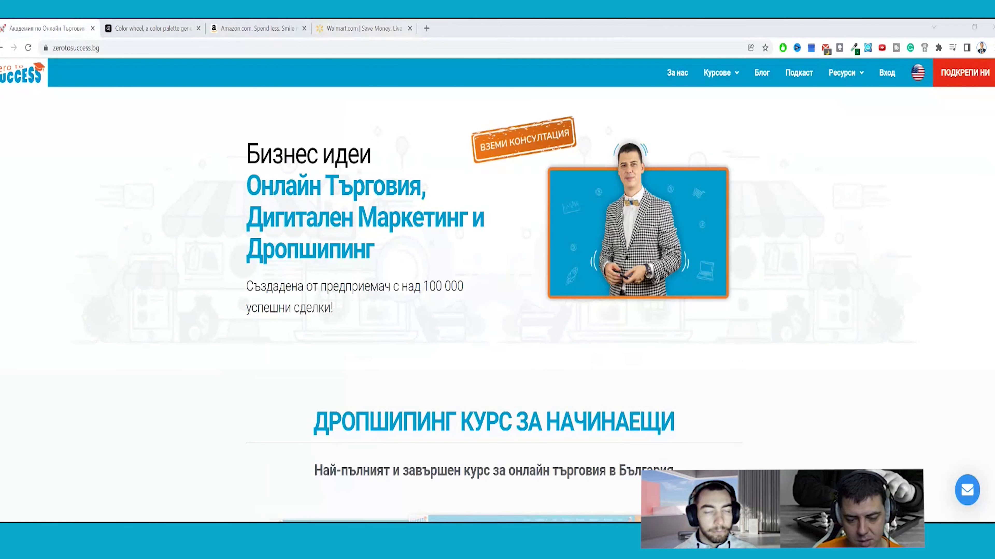
# - Switch to Premiere Pro and select the video and audio clips in the ads timeline
pyautogui.hotkey('alt', 'Tab')
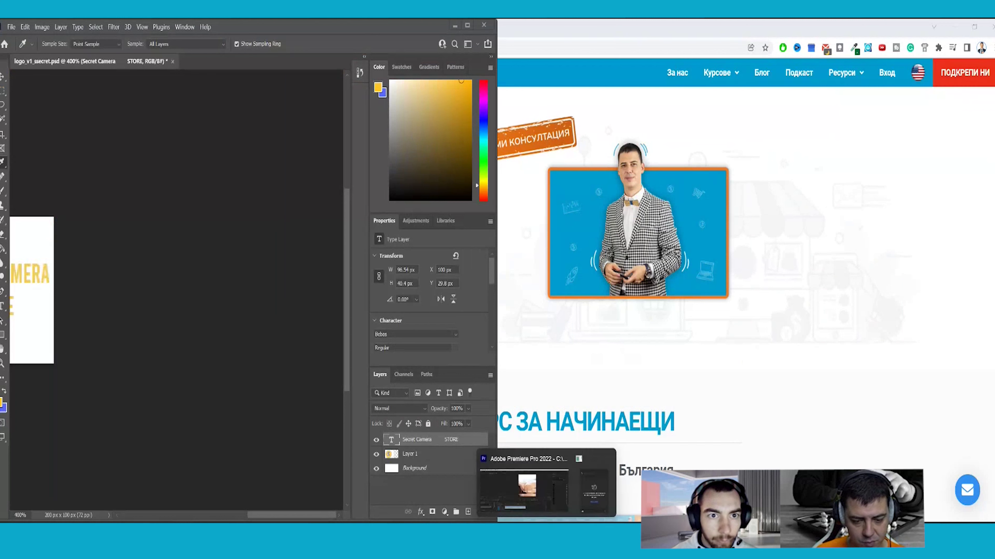
pyautogui.hotkey('alt', 'Tab')
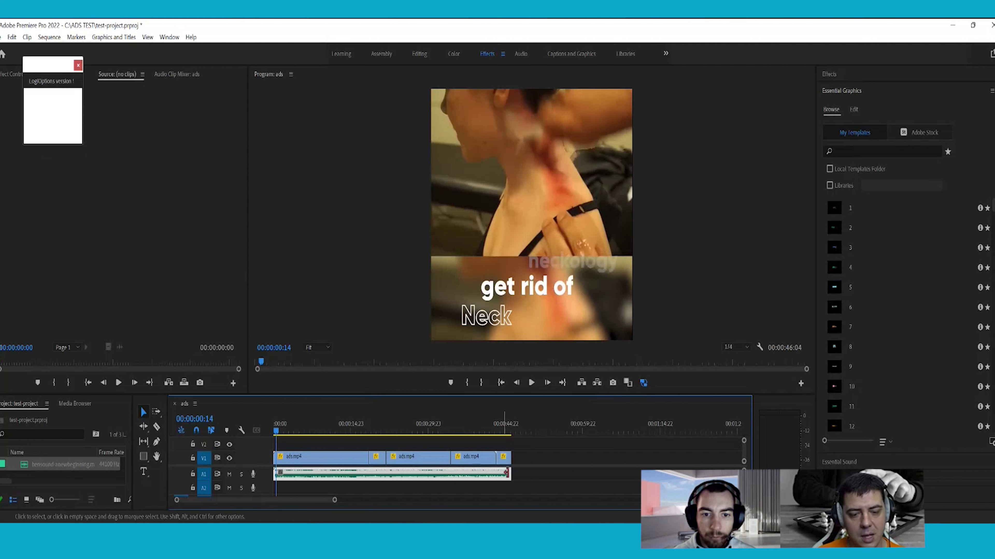
pyautogui.moveTo(535, 454); pyautogui.dragTo(274, 482)
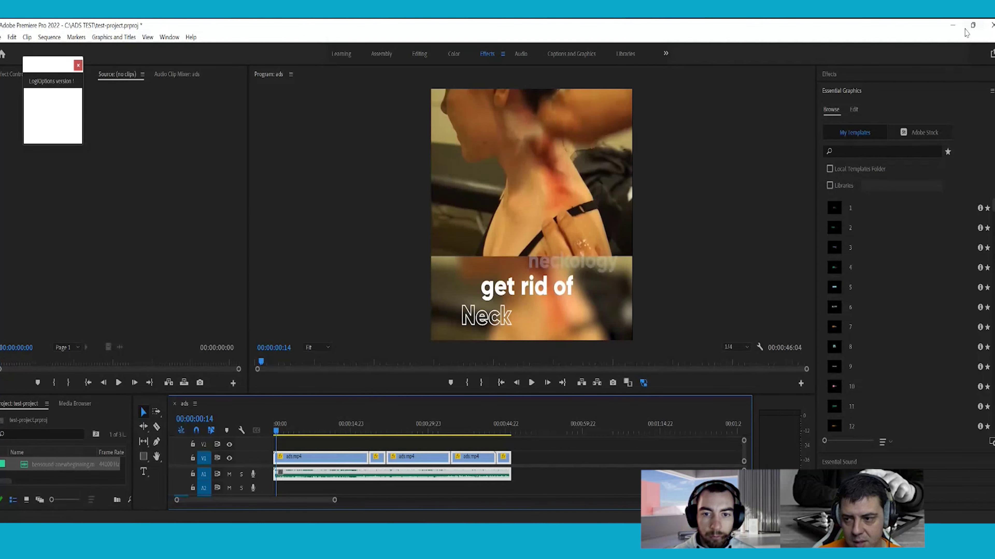
# - Minimize the Premiere Pro, Photoshop and Footage folder windows, and show the Profit - Shopify spreadsheet in the browser
pyautogui.click(955, 25)
pyautogui.click(456, 26)
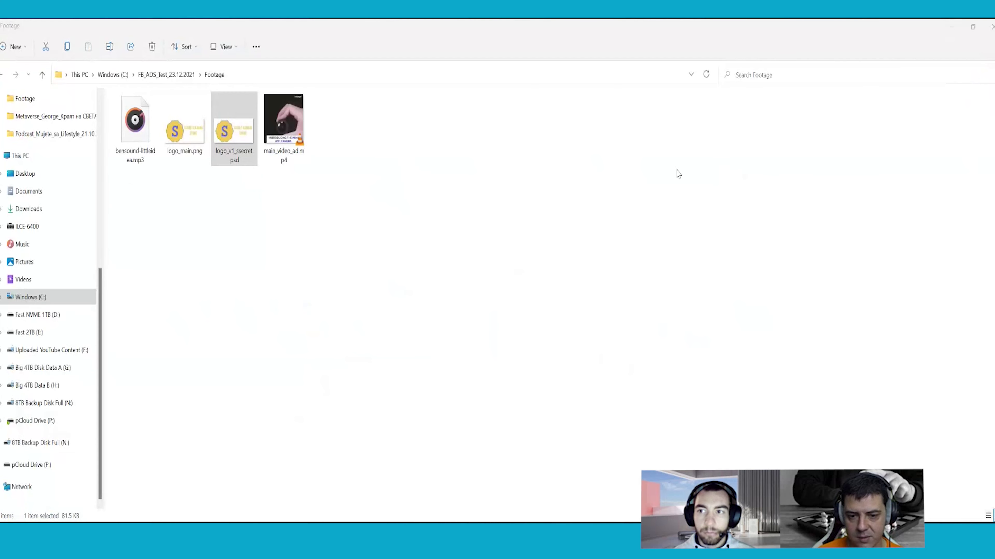
pyautogui.click(952, 27)
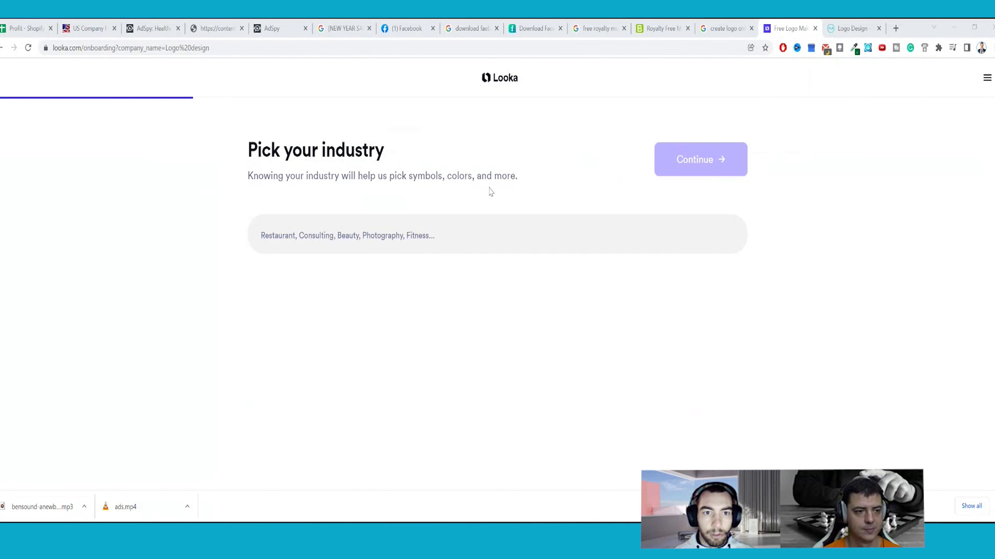
pyautogui.click(12, 29)
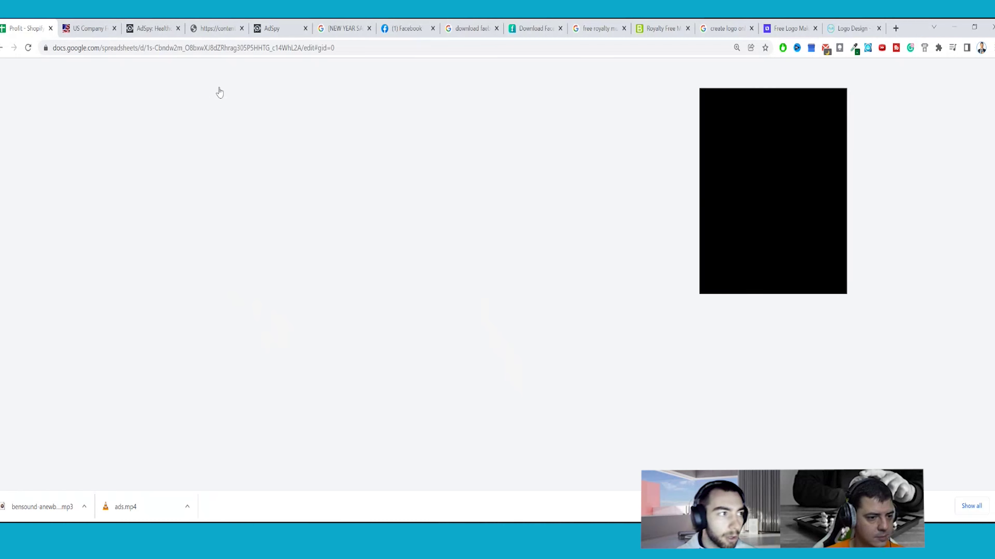